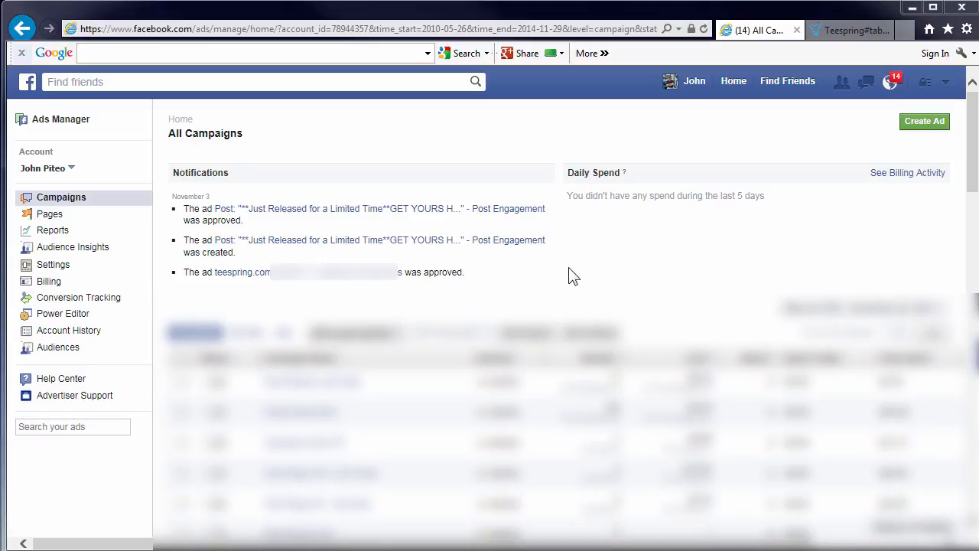
Filter the campaign list to show only active campaigns and check the other status options
{"action": "left_click", "coordinate": [394, 336]}
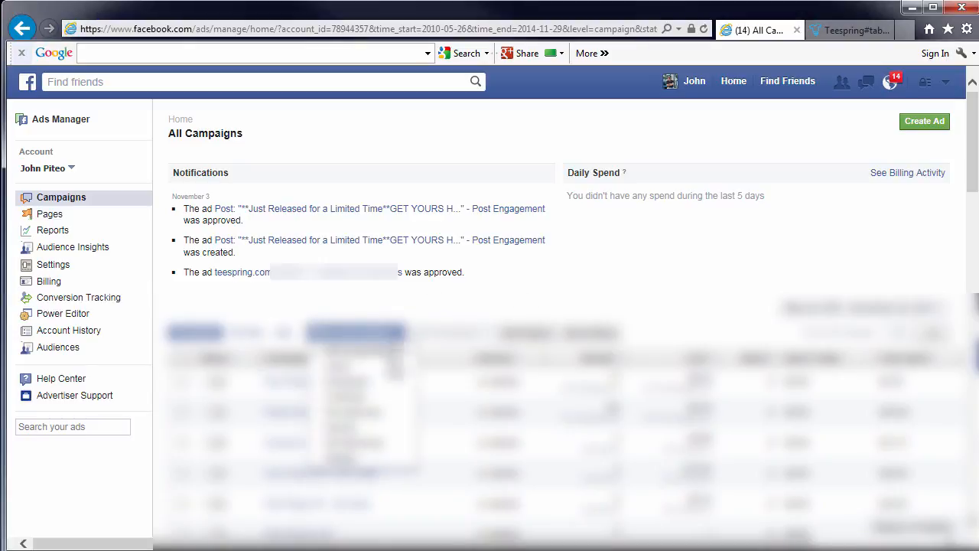
{"action": "left_click", "coordinate": [377, 382]}
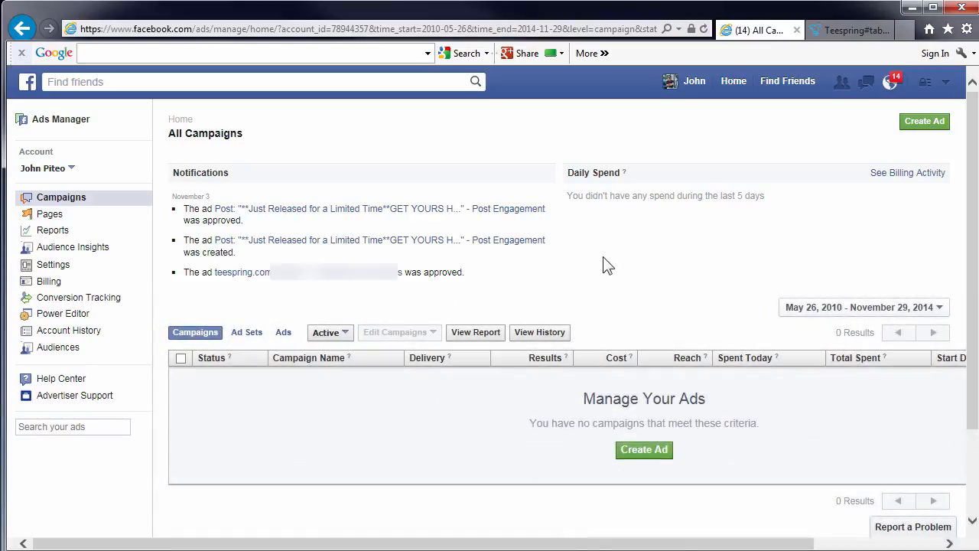
{"action": "left_click", "coordinate": [348, 338]}
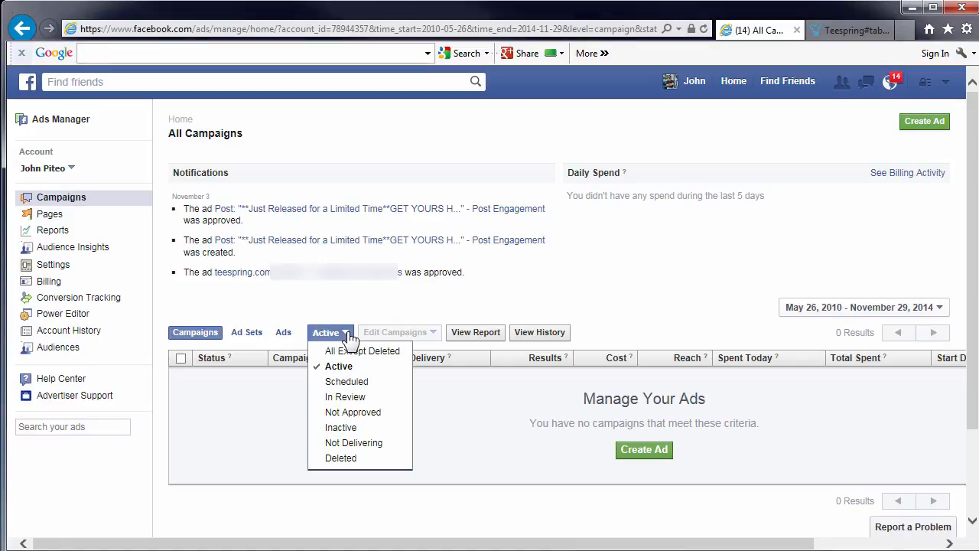
{"action": "left_click", "coordinate": [348, 337]}
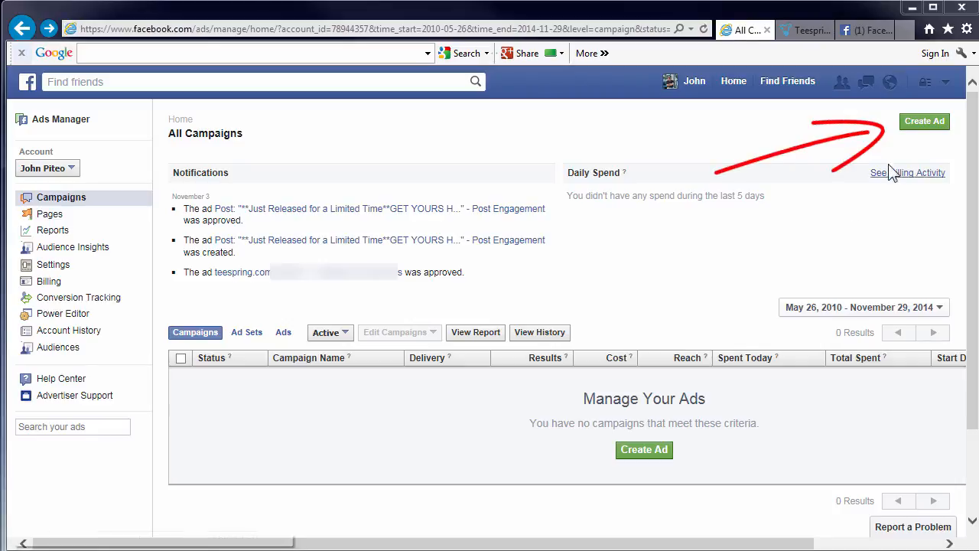
Start creating a new ad with the "Boost your posts" campaign objective
{"action": "left_click", "coordinate": [924, 122]}
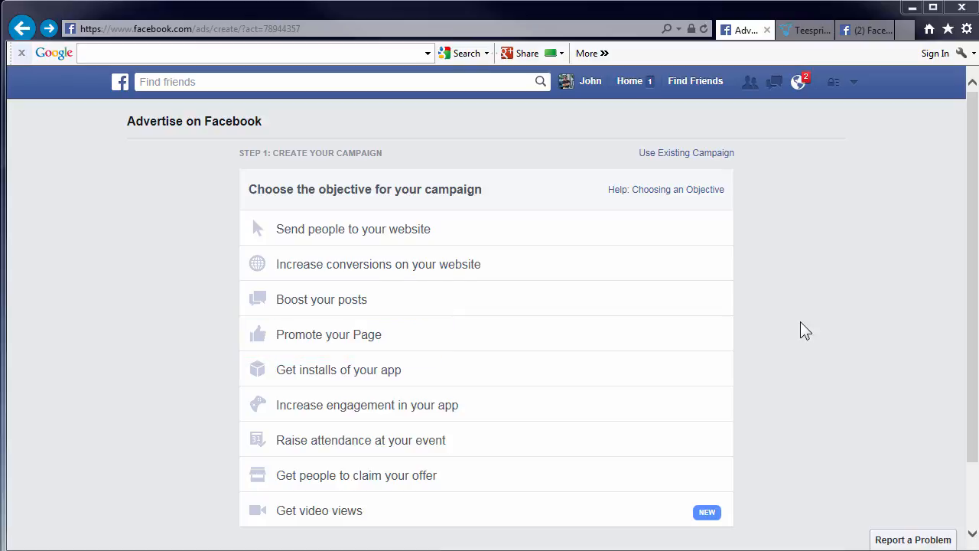
{"action": "mouse_move", "coordinate": [399, 309]}
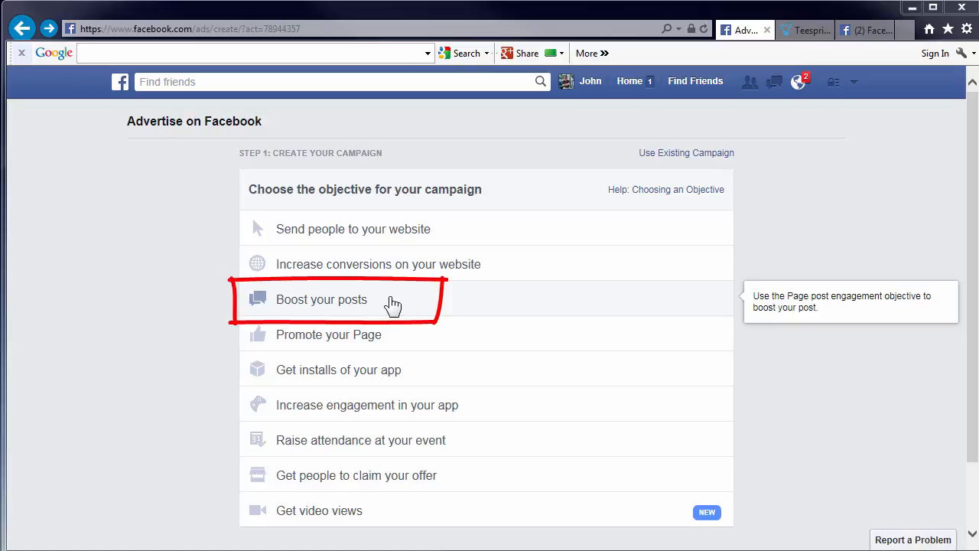
{"action": "left_click", "coordinate": [390, 303]}
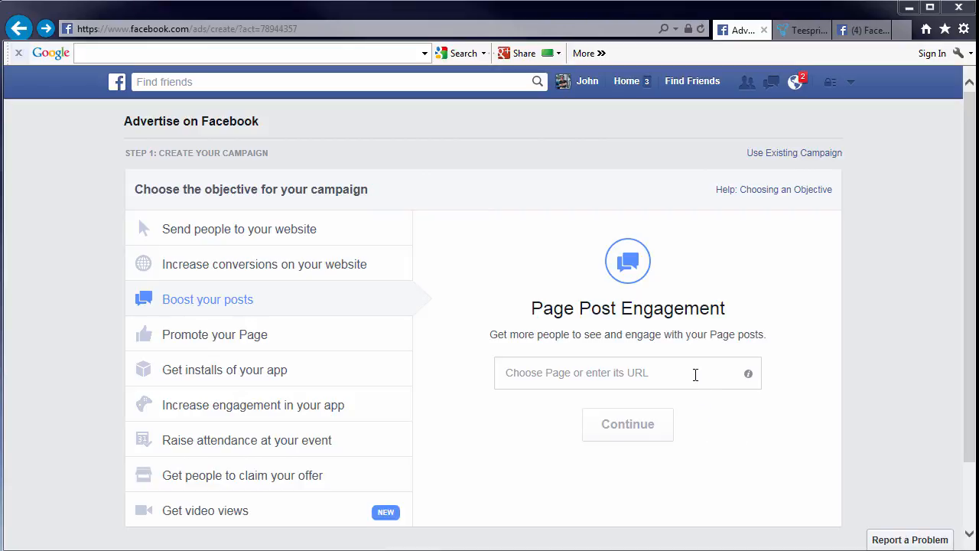
Choose the Fun T-Shirts page with its Limited Edition Boating Tee Shirt post, and name the campaign "Care about boating"
{"action": "left_click", "coordinate": [671, 374]}
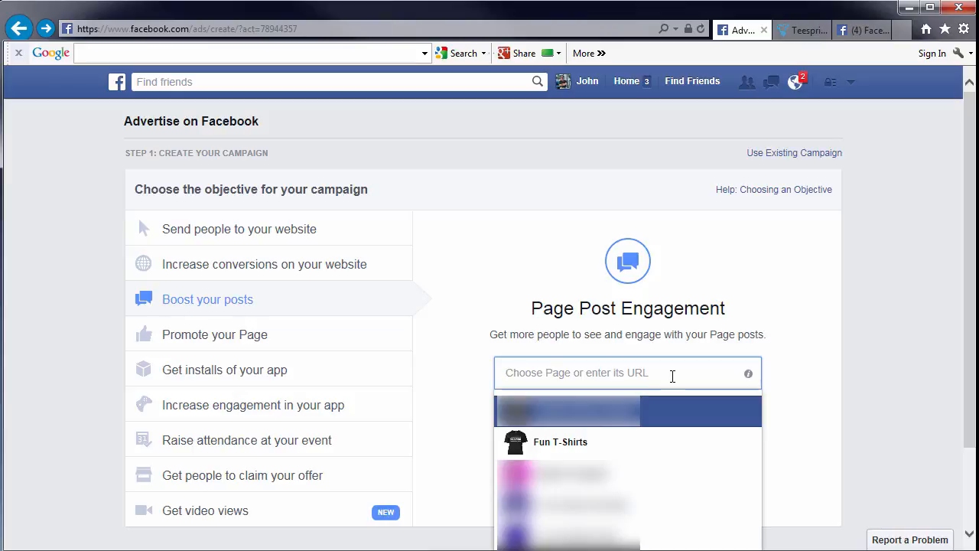
{"action": "left_click", "coordinate": [654, 449]}
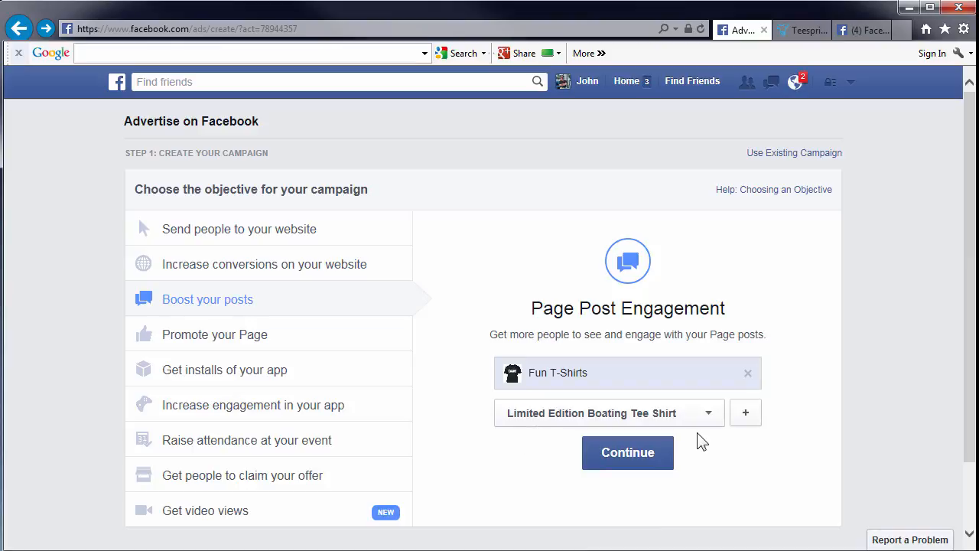
{"action": "left_click", "coordinate": [647, 452]}
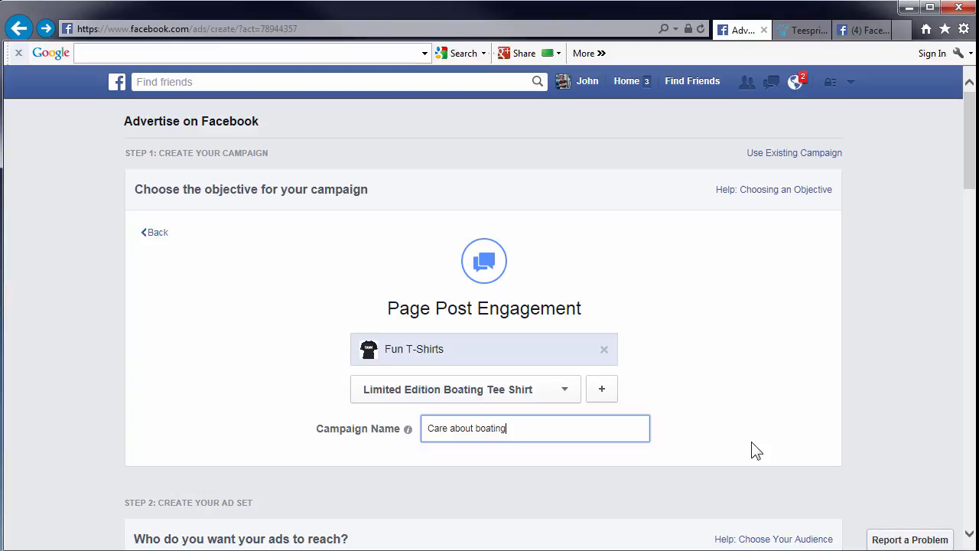
Set the ad set's audience age range to 21 through 64
{"action": "scroll", "coordinate": [669, 450], "scroll_direction": "down", "scroll_amount": 5}
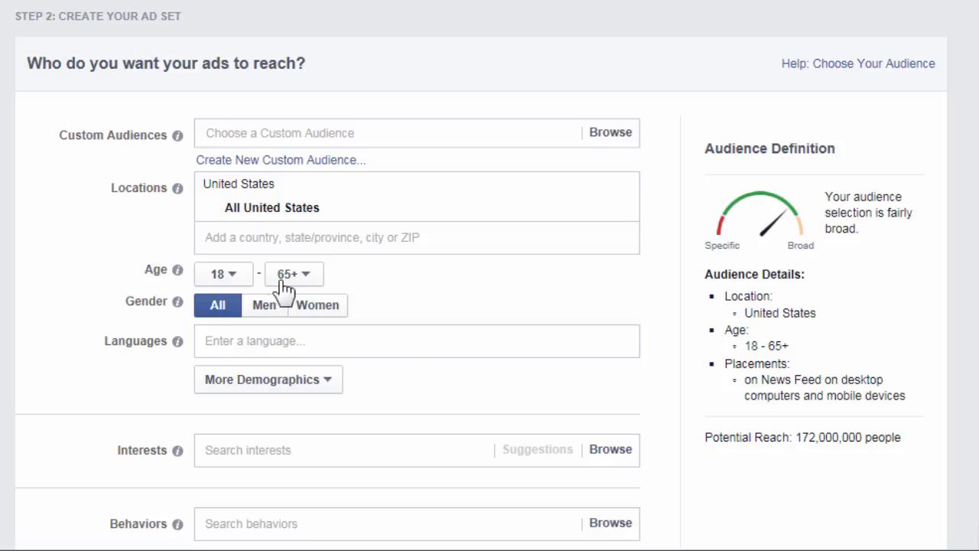
{"action": "left_click", "coordinate": [239, 279]}
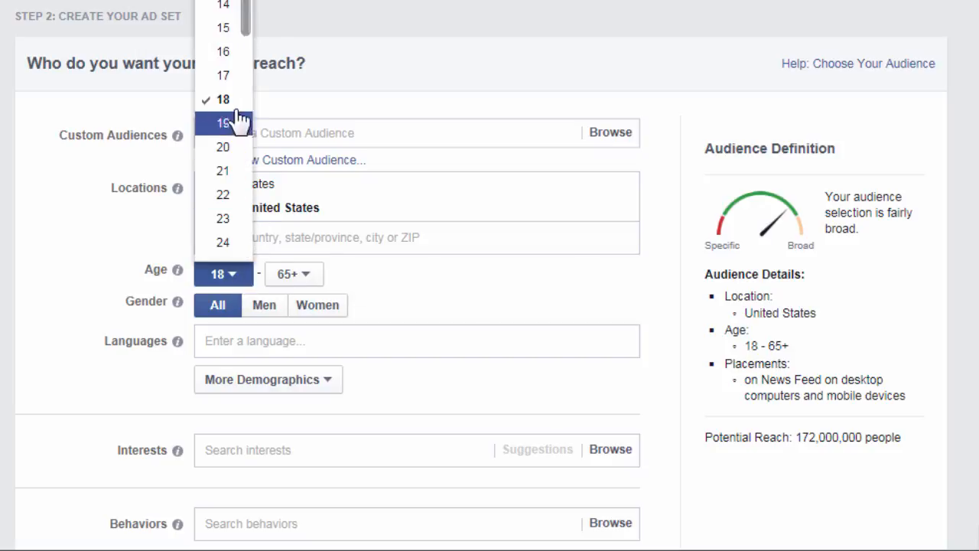
{"action": "left_click", "coordinate": [224, 170]}
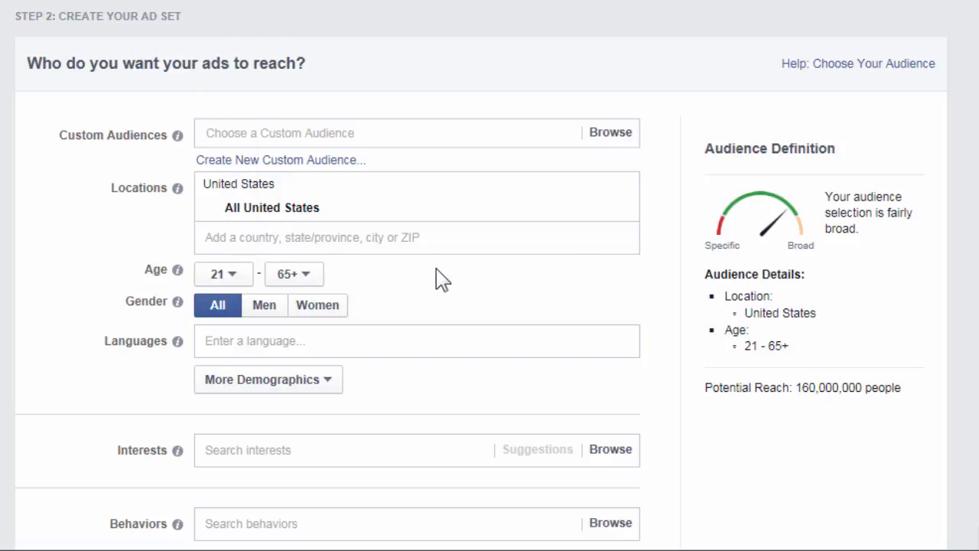
{"action": "left_click", "coordinate": [307, 273]}
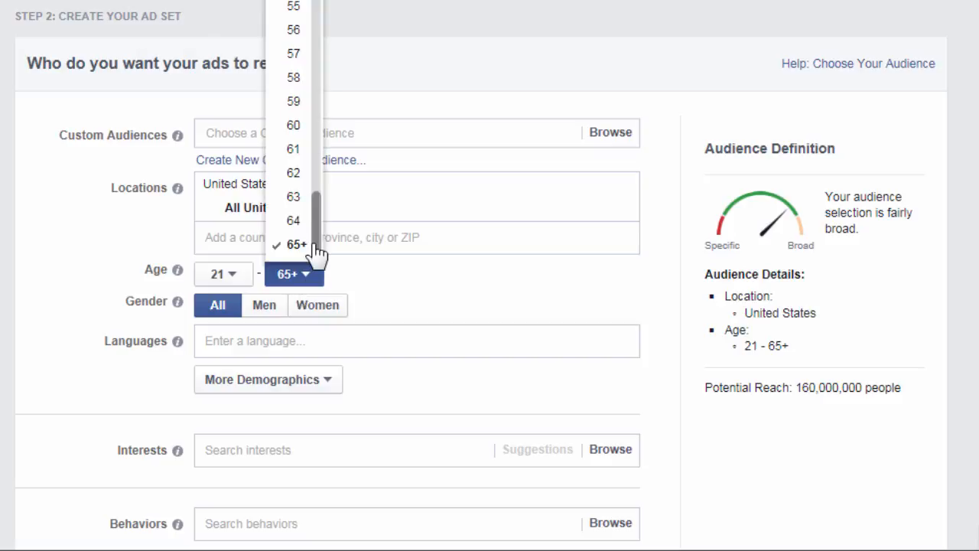
{"action": "left_click", "coordinate": [294, 221]}
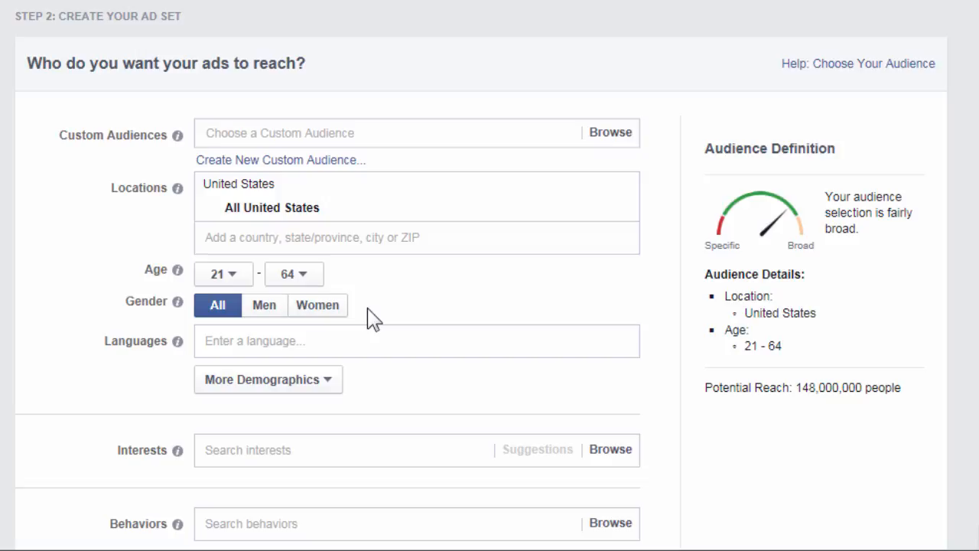
Add English (All) as the audience language
{"action": "left_click", "coordinate": [339, 339]}
{"action": "type", "text": "e"}
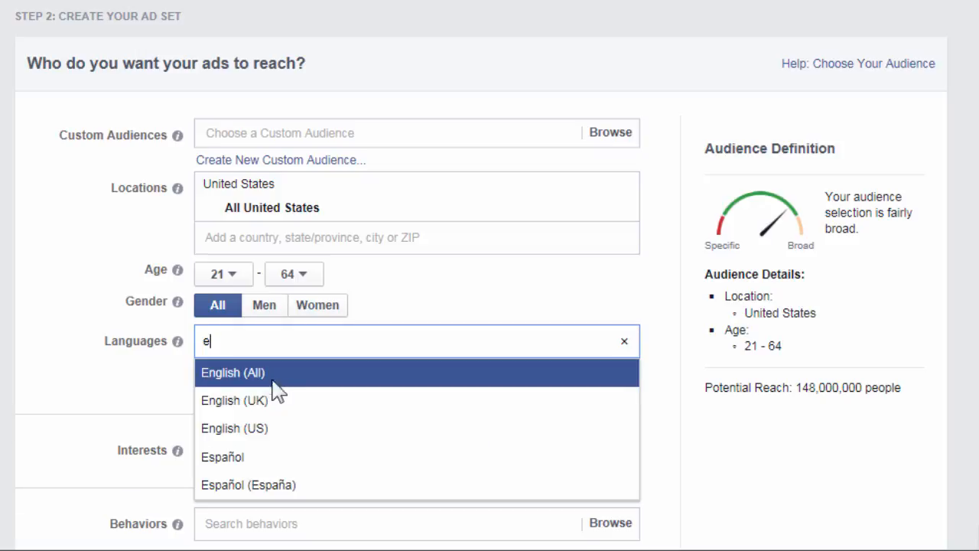
{"action": "left_click", "coordinate": [274, 381]}
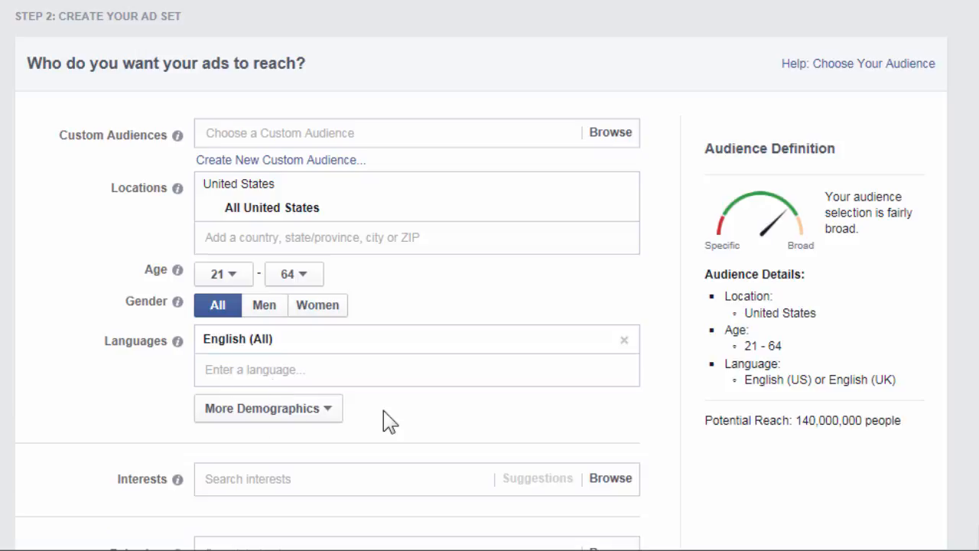
Look through the additional demographics categories and the Business and industry interests without selecting any
{"action": "scroll", "coordinate": [388, 420], "scroll_direction": "down", "scroll_amount": 2}
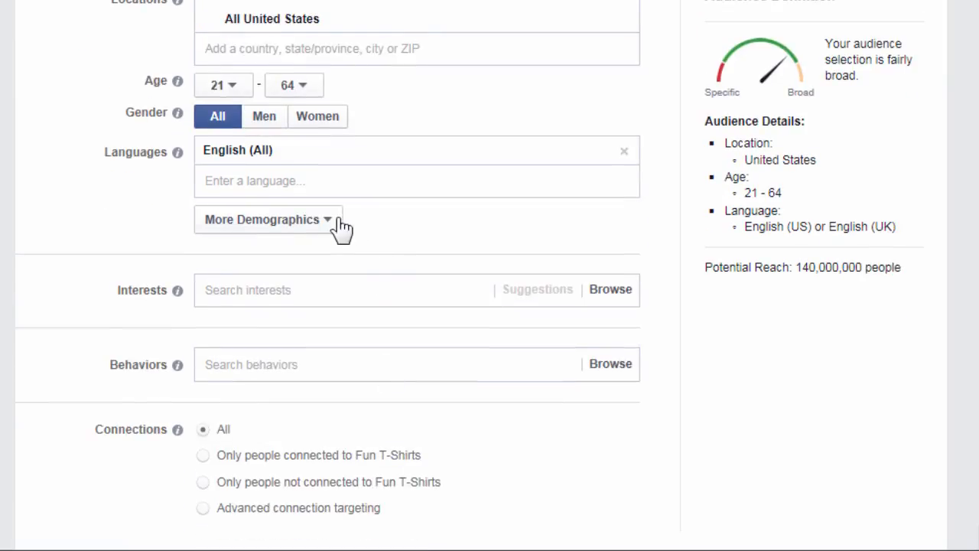
{"action": "left_click", "coordinate": [337, 220]}
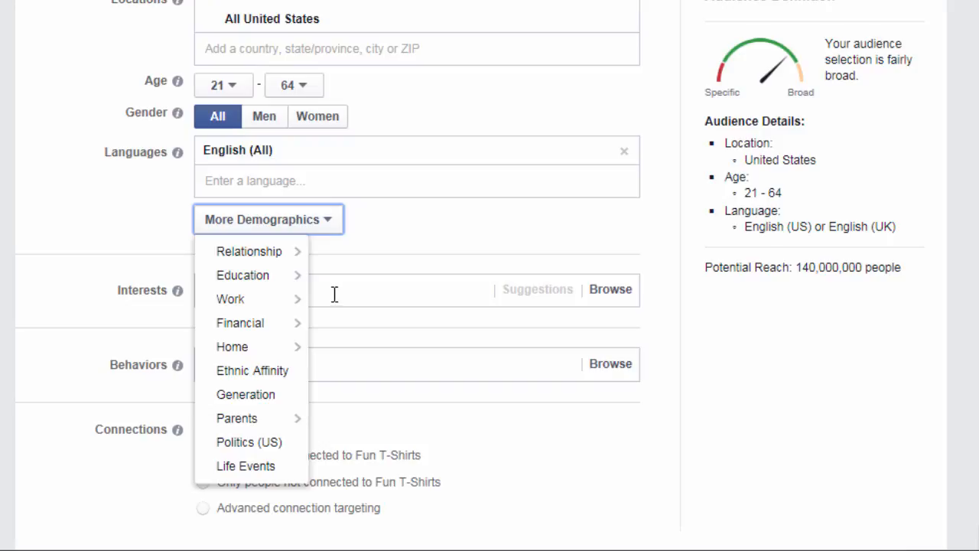
{"action": "left_click", "coordinate": [390, 221]}
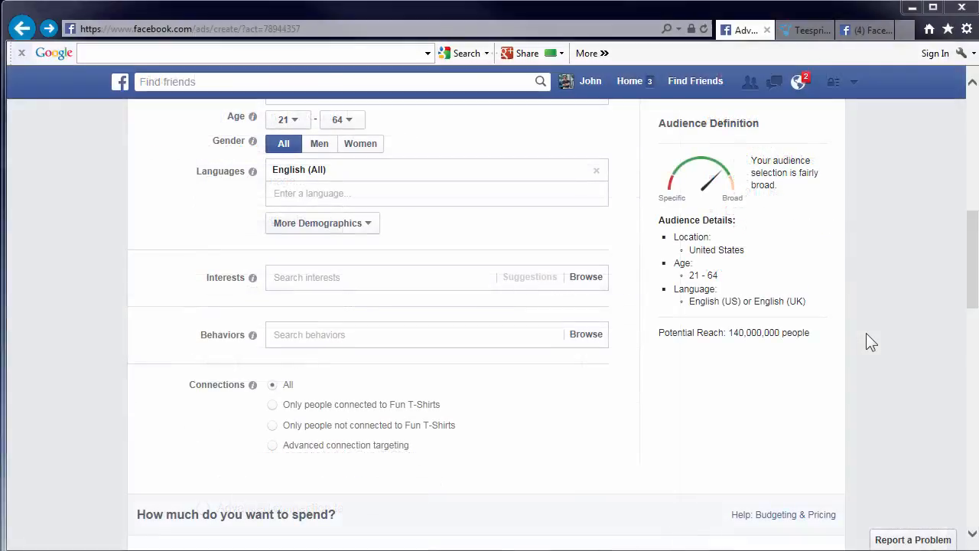
{"action": "left_click", "coordinate": [611, 291]}
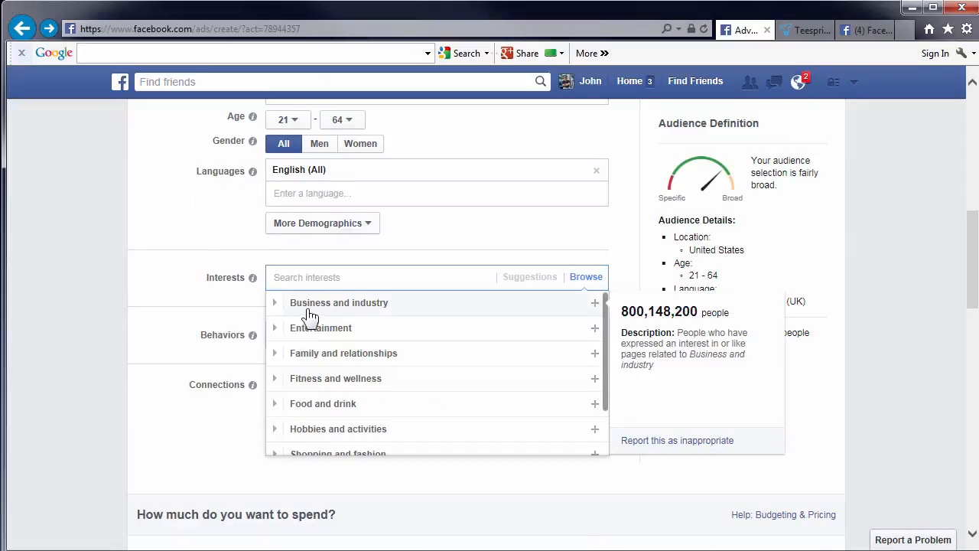
{"action": "left_click", "coordinate": [275, 303]}
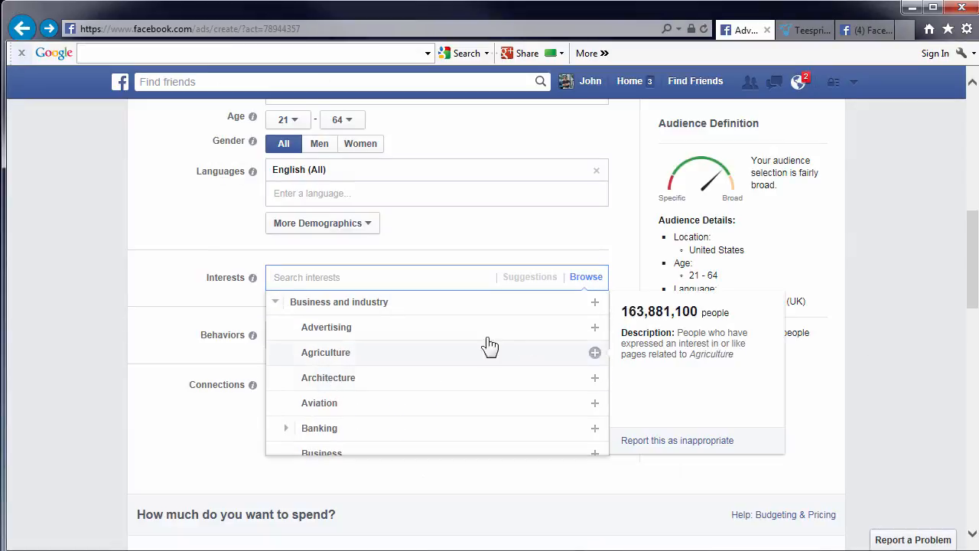
{"action": "left_click", "coordinate": [902, 306]}
Search the interests for "boating" and add Boating magazine to the audience targeting
{"action": "left_click", "coordinate": [352, 276]}
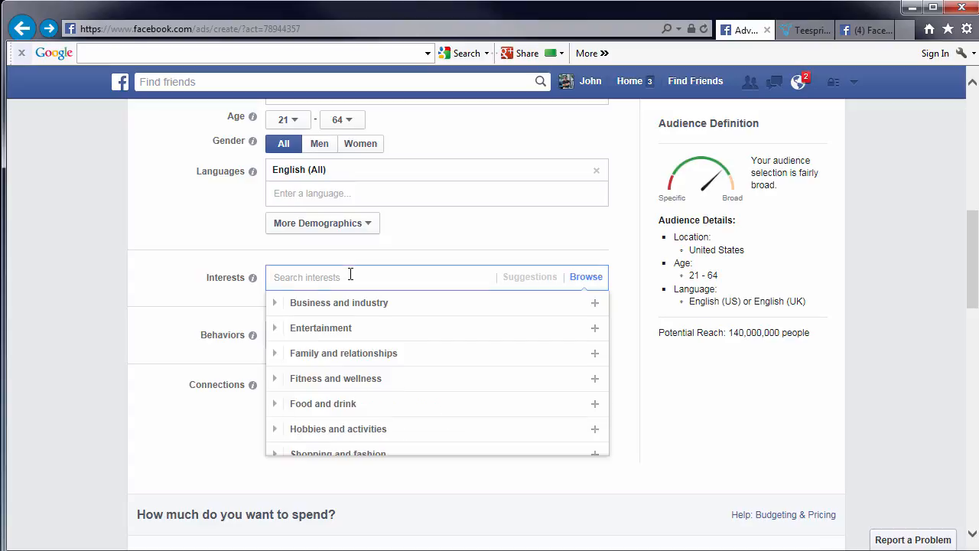
{"action": "type", "text": "boating"}
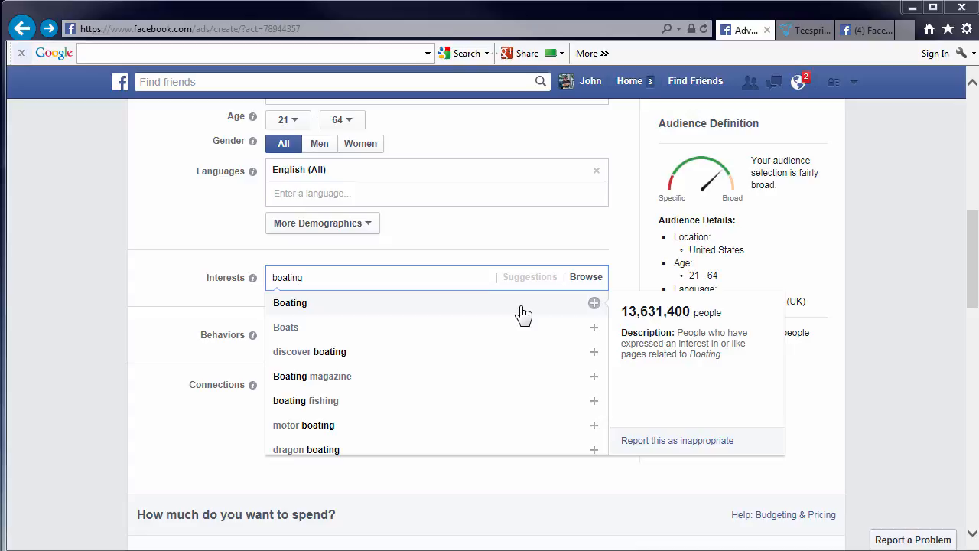
{"action": "left_click", "coordinate": [330, 382]}
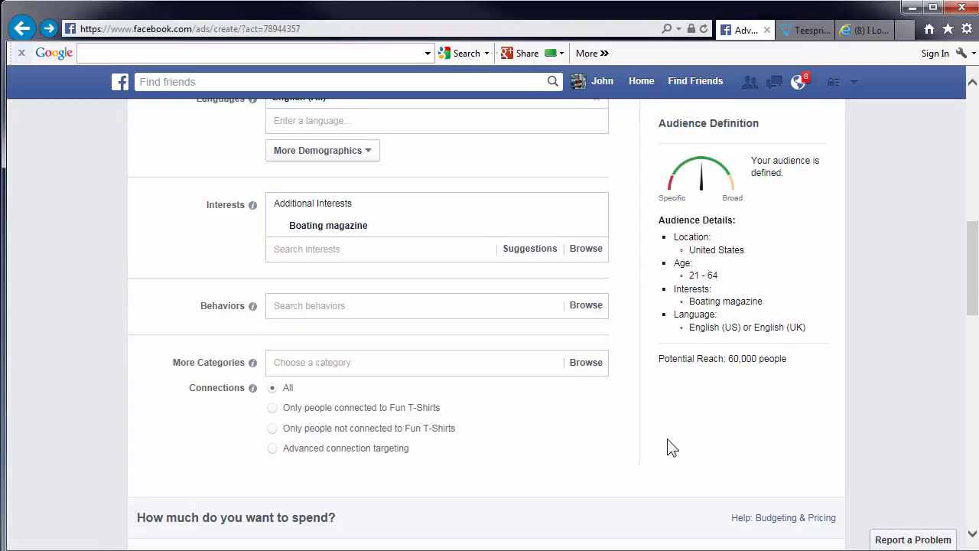
Review the audience targeting from location to interests, and search the interests again for "boating"
{"action": "mouse_move", "coordinate": [401, 232]}
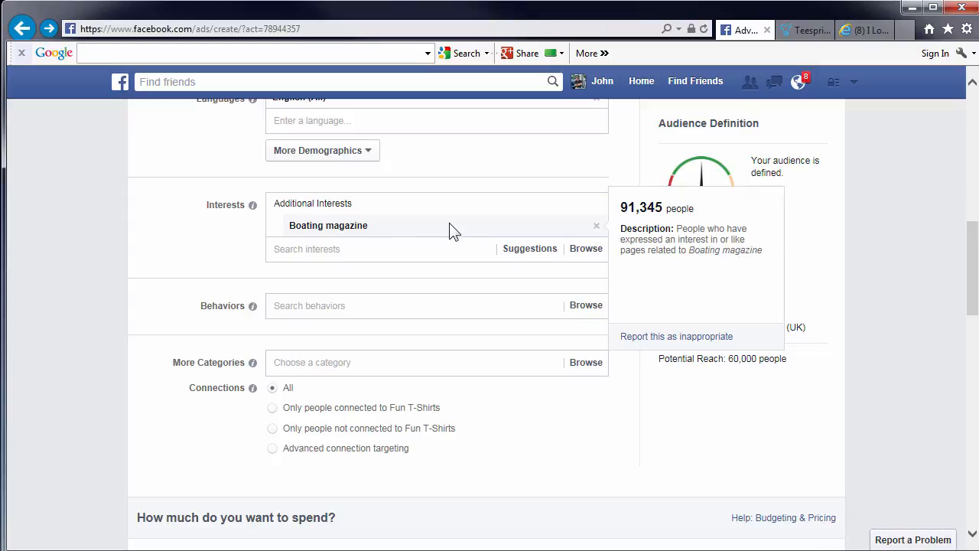
{"action": "scroll", "coordinate": [451, 232], "scroll_direction": "up", "scroll_amount": 3}
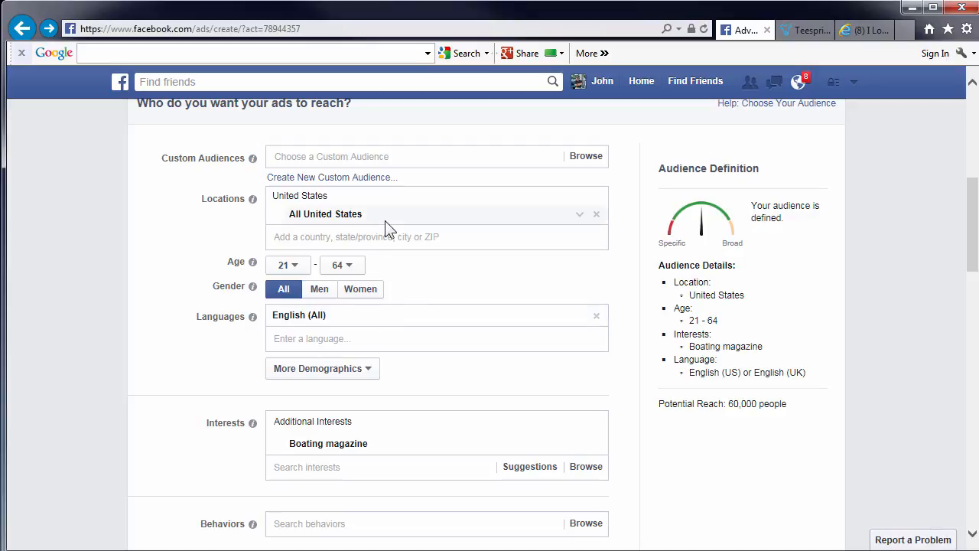
{"action": "mouse_move", "coordinate": [380, 454]}
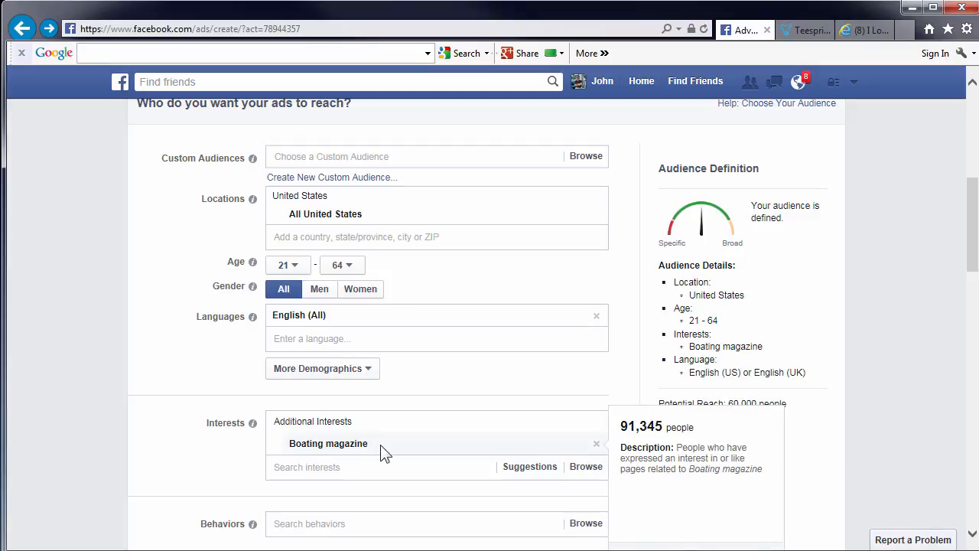
{"action": "scroll", "coordinate": [841, 452], "scroll_direction": "down", "scroll_amount": 3}
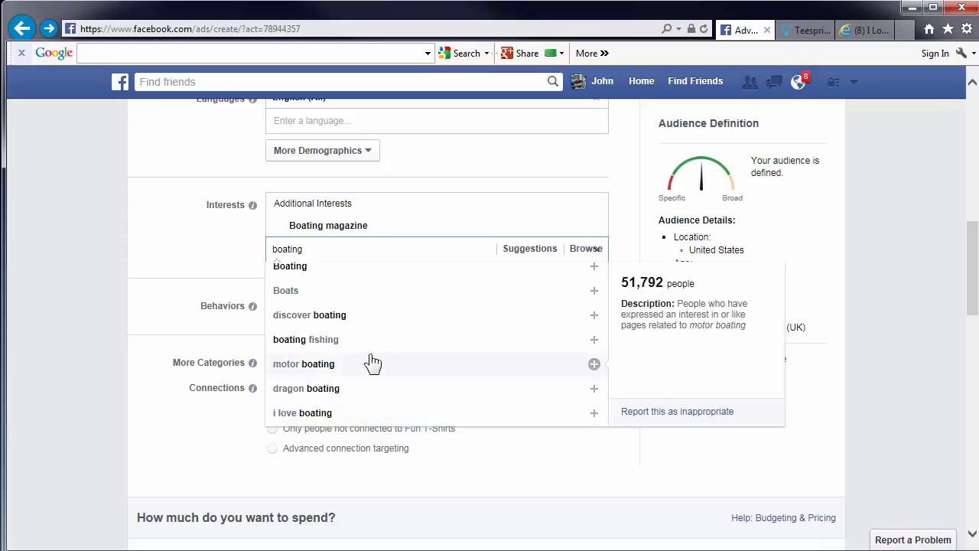
Search Facebook in the other browser tab for "i love boating", open the iboats.com-powered I Love Boating page, and examine its posts
{"action": "left_click", "coordinate": [339, 87]}
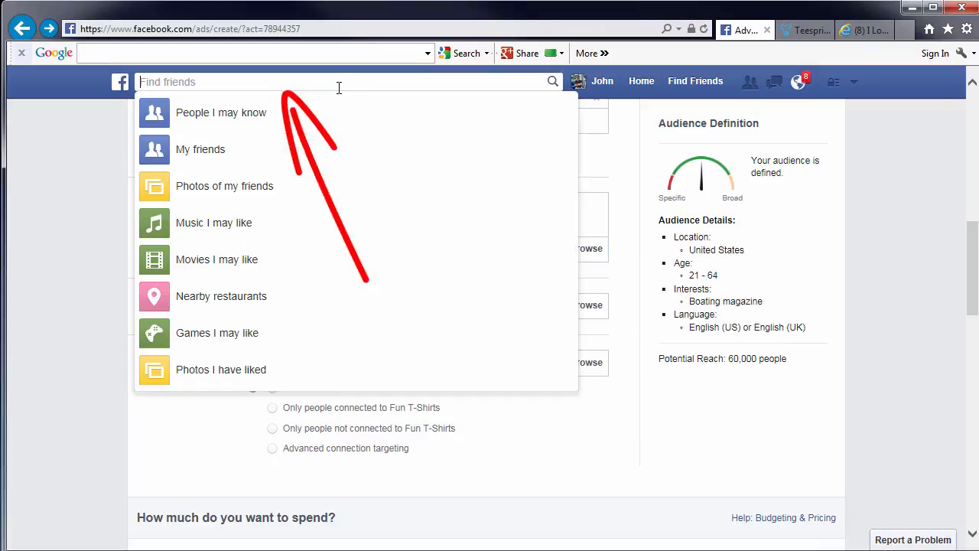
{"action": "left_click", "coordinate": [619, 143]}
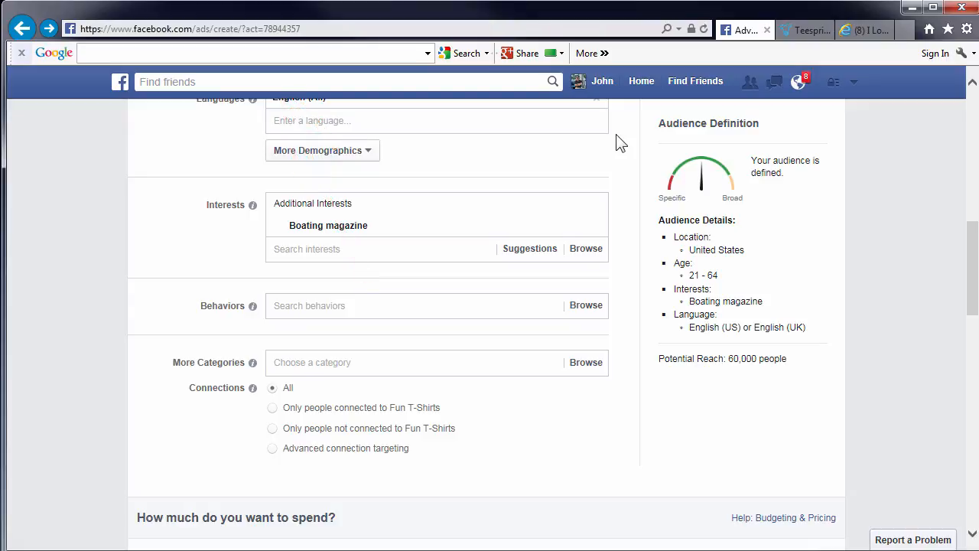
{"action": "left_click", "coordinate": [860, 30]}
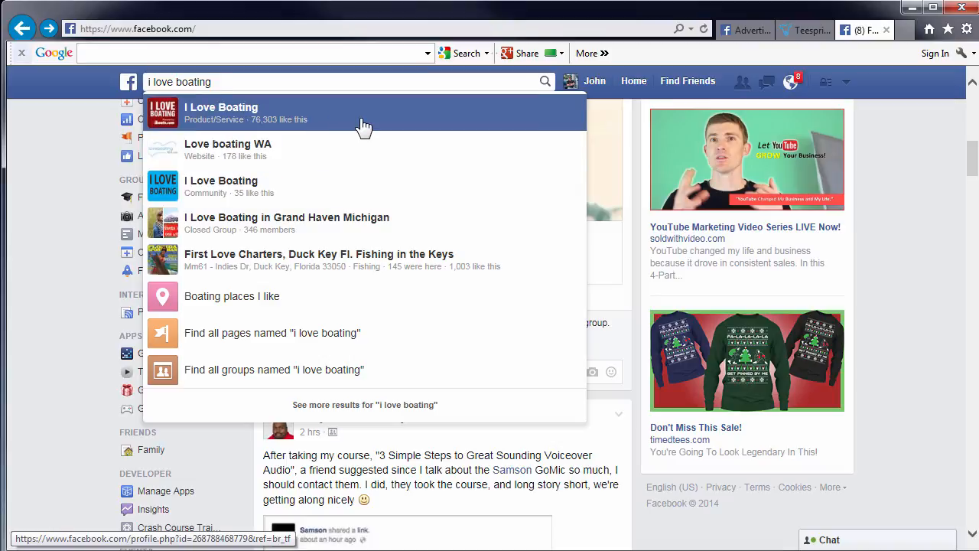
{"action": "left_click", "coordinate": [264, 120]}
{"action": "scroll", "coordinate": [639, 227], "scroll_direction": "down", "scroll_amount": 4}
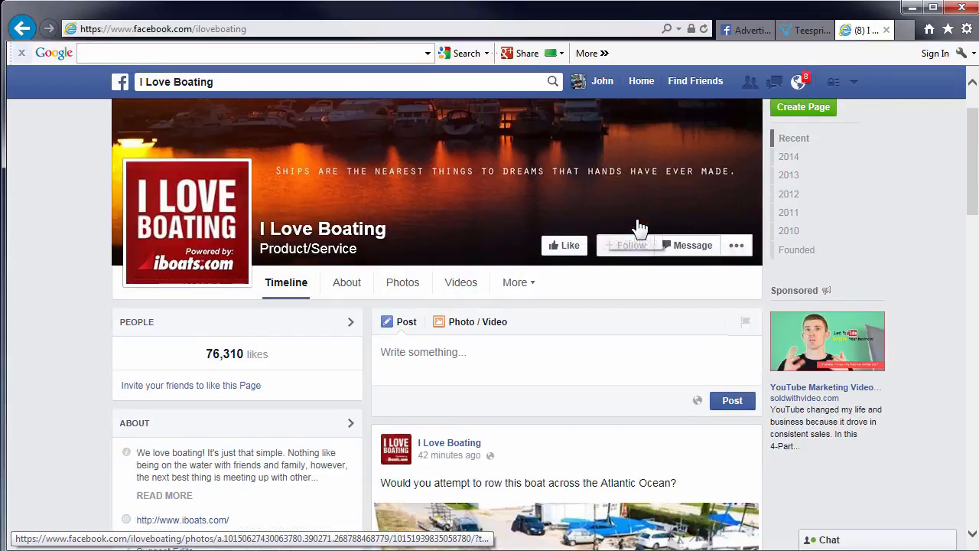
{"action": "scroll", "coordinate": [640, 227], "scroll_direction": "down", "scroll_amount": 6}
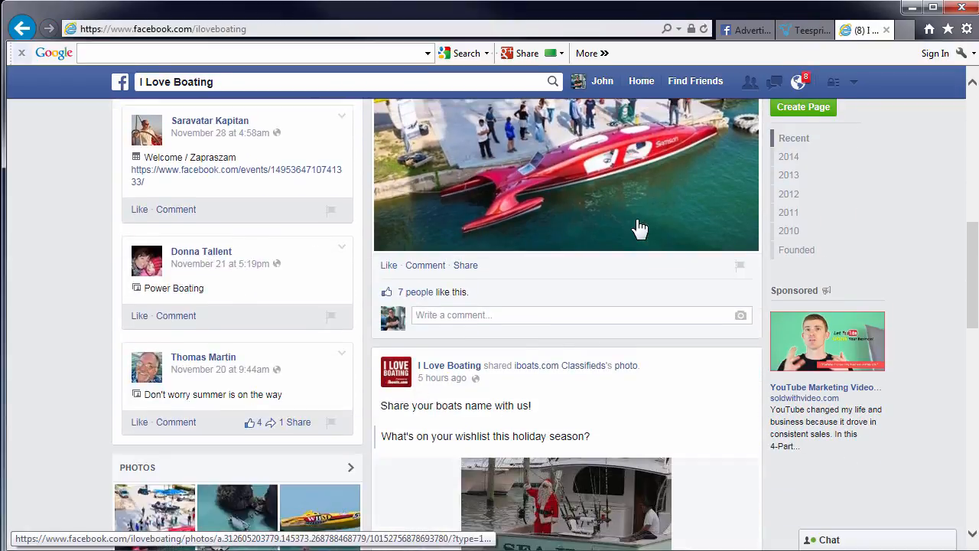
{"action": "scroll", "coordinate": [640, 227], "scroll_direction": "down", "scroll_amount": 6}
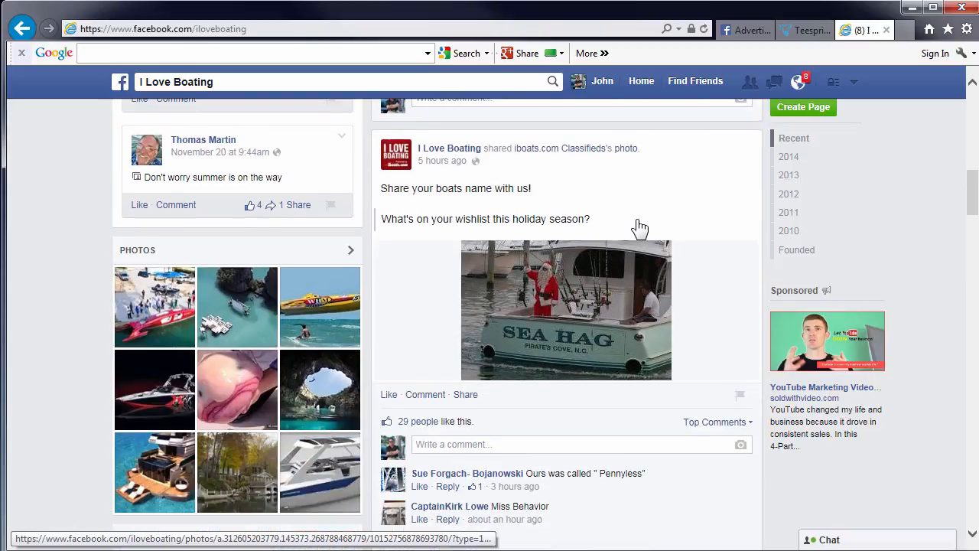
Examine further posts on the I Love Boating page, including the boat-owner question post and its comments
{"action": "scroll", "coordinate": [639, 227], "scroll_direction": "down", "scroll_amount": 12}
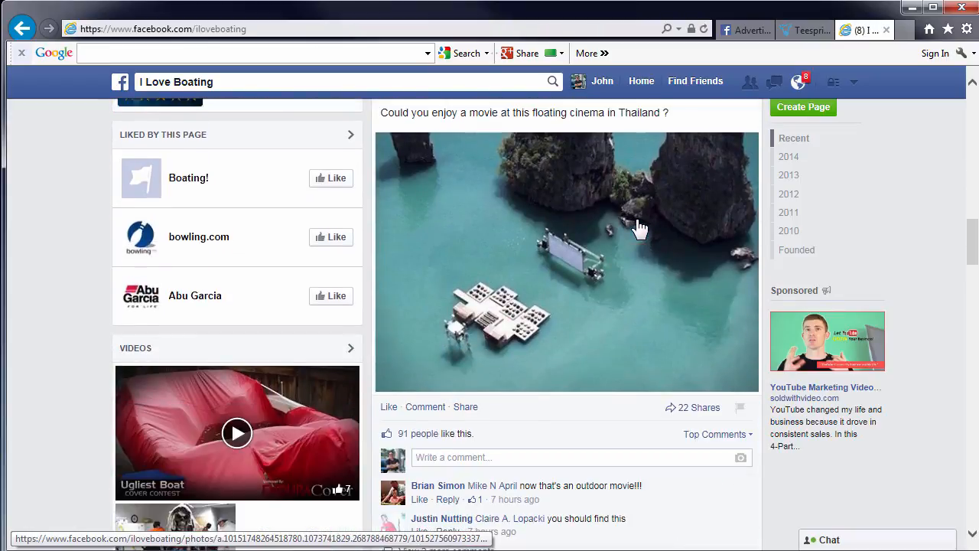
{"action": "scroll", "coordinate": [637, 233], "scroll_direction": "down", "scroll_amount": 5}
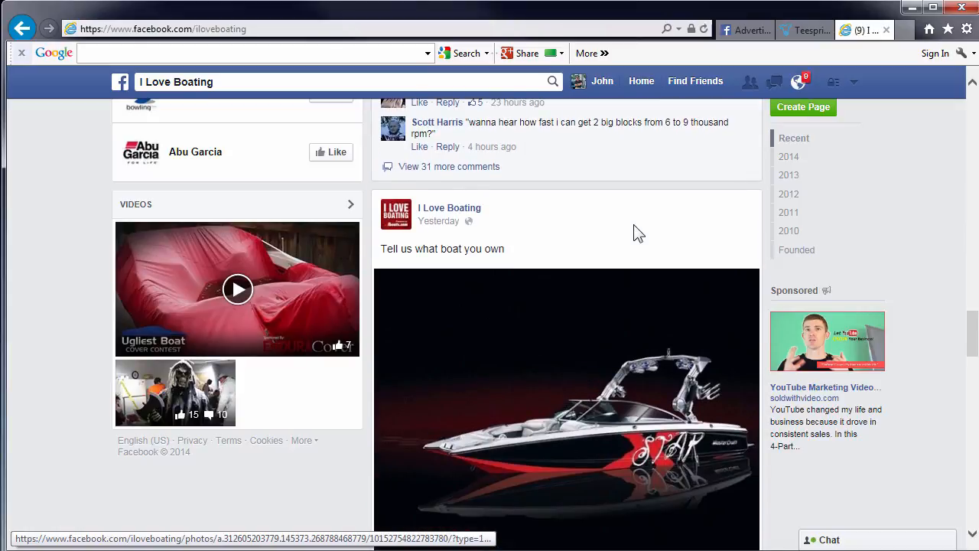
{"action": "scroll", "coordinate": [638, 233], "scroll_direction": "down", "scroll_amount": 1}
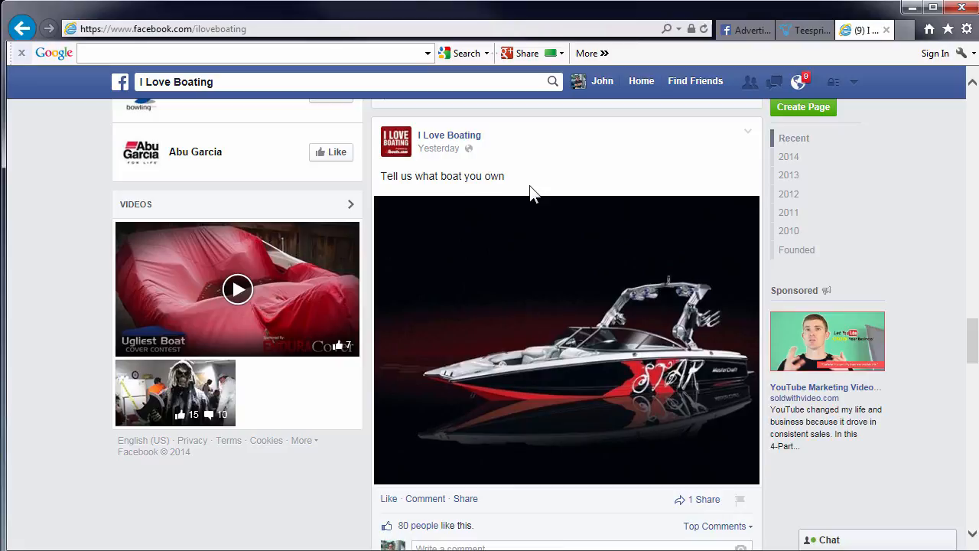
{"action": "scroll", "coordinate": [654, 233], "scroll_direction": "down", "scroll_amount": 2}
{"action": "scroll", "coordinate": [656, 235], "scroll_direction": "down", "scroll_amount": 3}
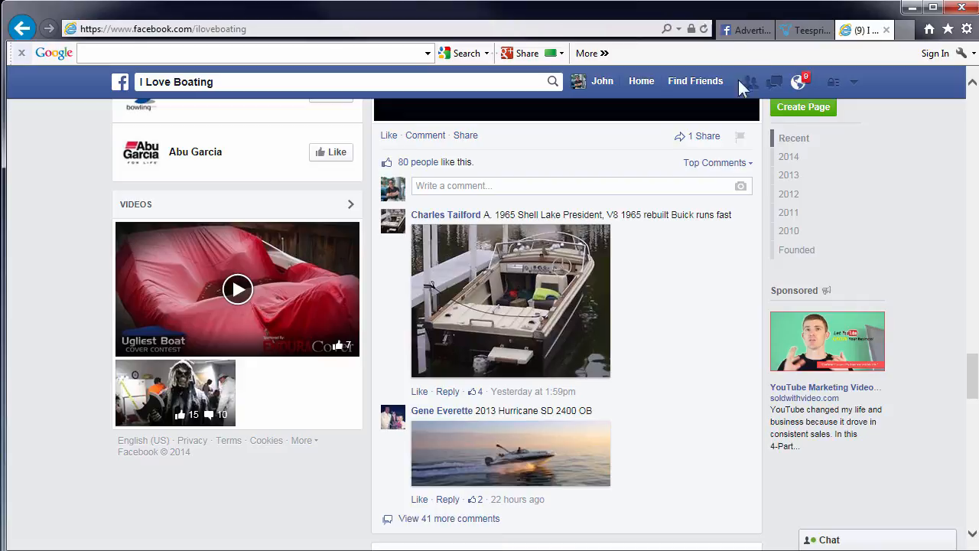
Return to the ad creation page, search the interests for "boating", and add i love boating to the audience targeting
{"action": "left_click", "coordinate": [750, 34]}
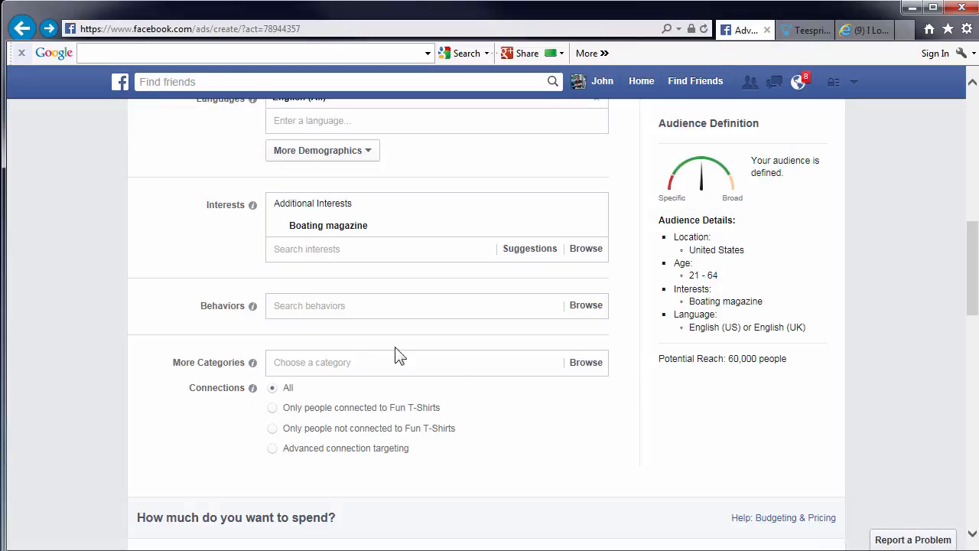
{"action": "left_click", "coordinate": [359, 245]}
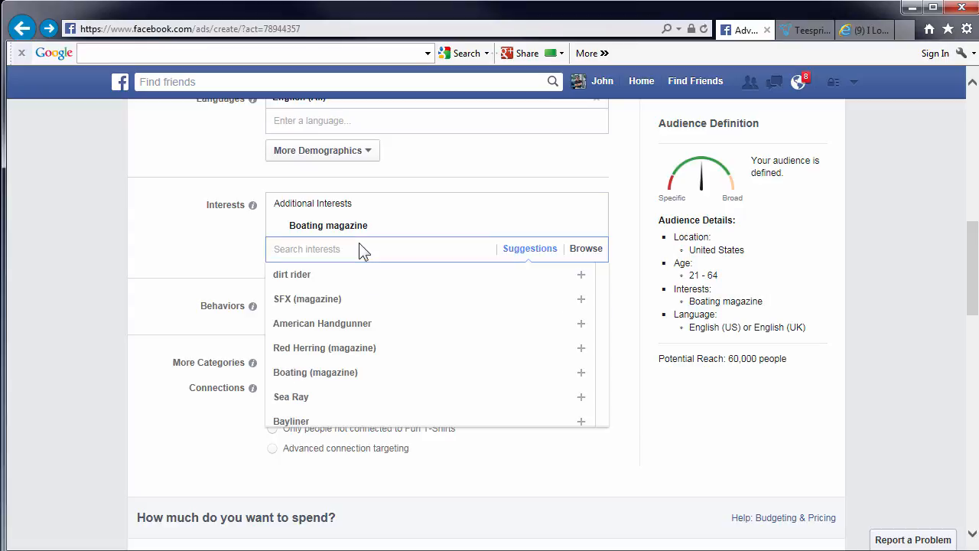
{"action": "type", "text": "boating"}
{"action": "left_click", "coordinate": [334, 416]}
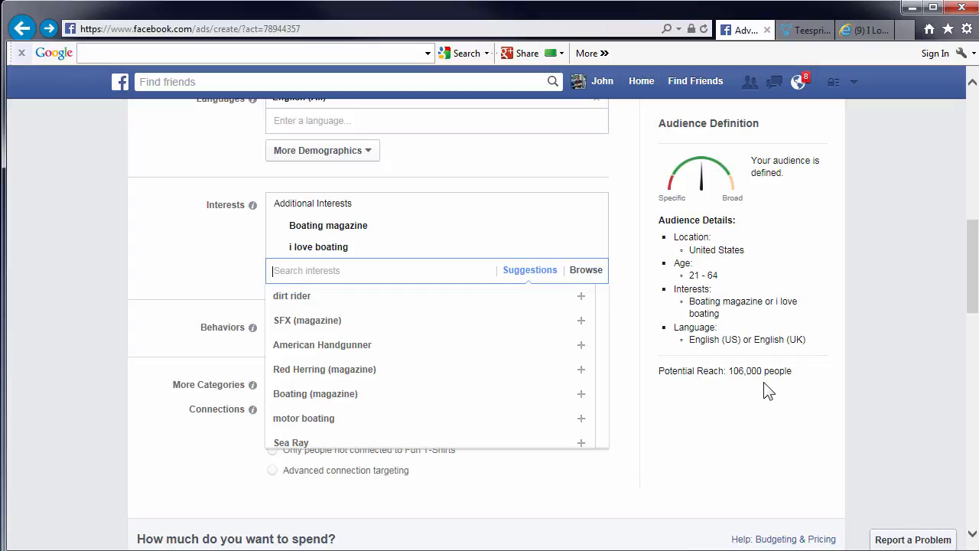
{"action": "left_click", "coordinate": [887, 368]}
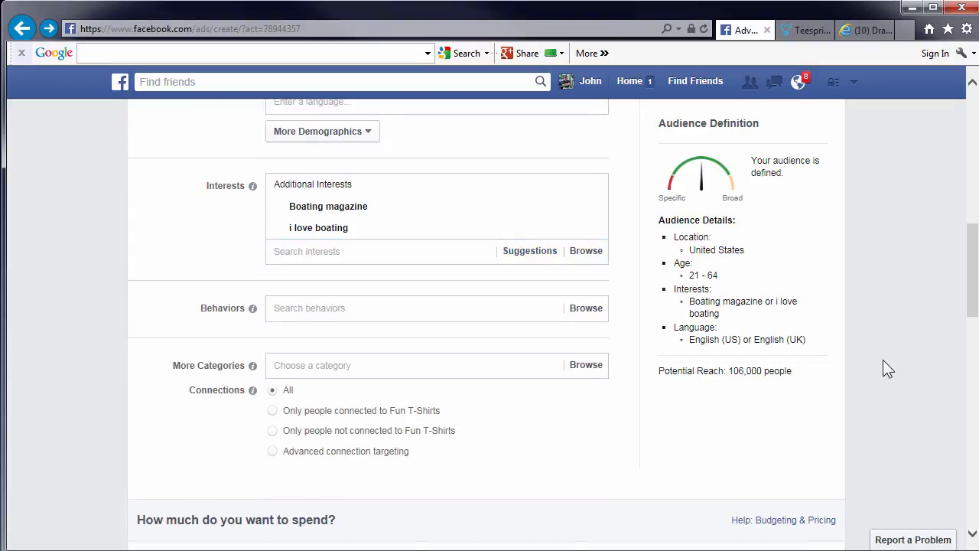